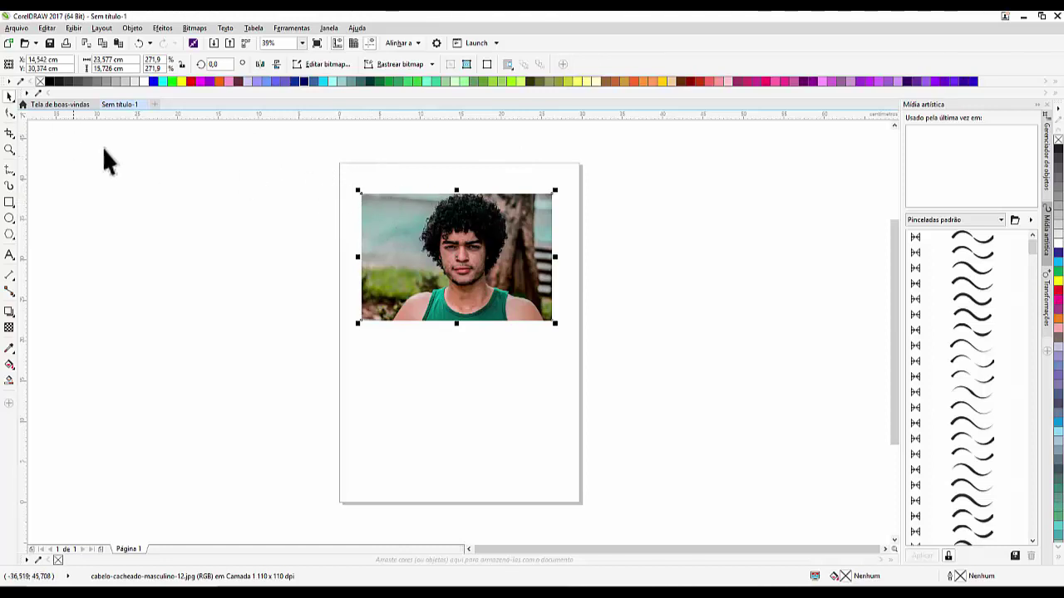
Step: Select the man's photo on the CorelDRAW page
{"action": "left_click", "coordinate": [314, 196]}
{"action": "scroll", "coordinate": [486, 225], "scroll_direction": "up", "scroll_amount": 2}
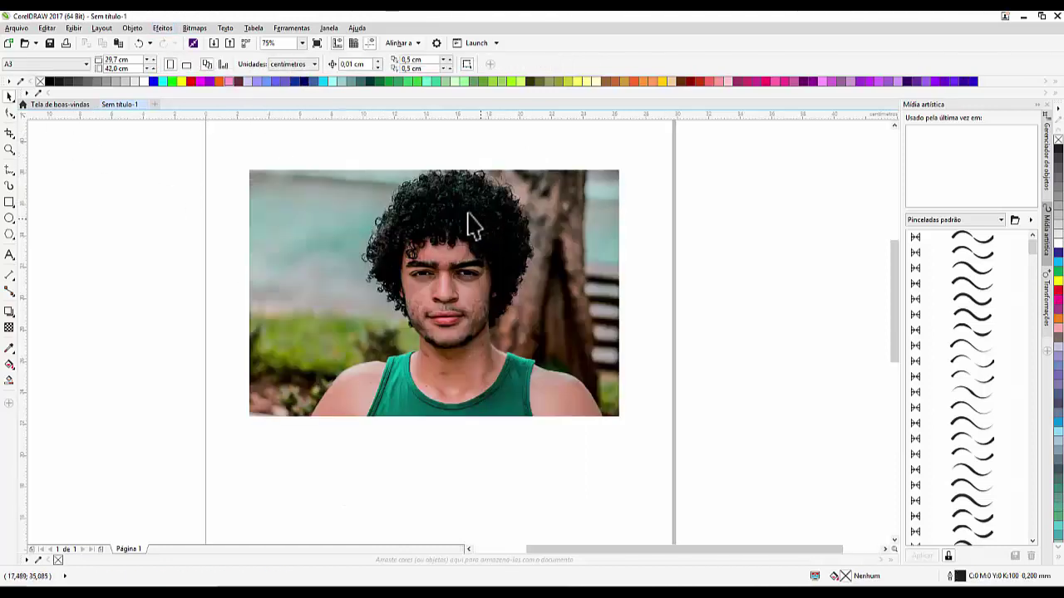
{"action": "scroll", "coordinate": [436, 264], "scroll_direction": "up", "scroll_amount": 2}
{"action": "scroll", "coordinate": [427, 358], "scroll_direction": "down", "scroll_amount": 2}
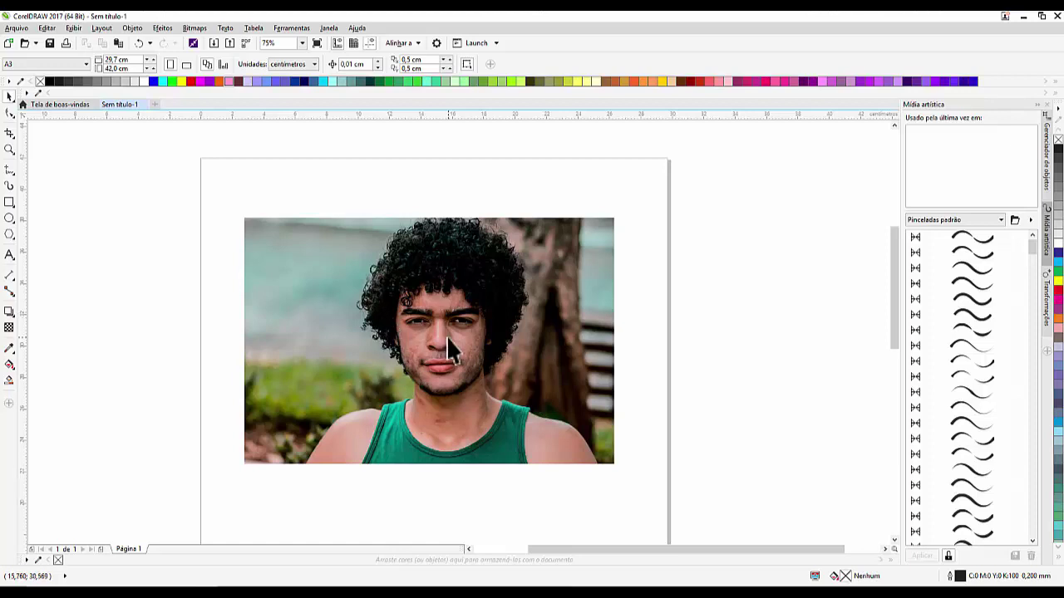
{"action": "left_click", "coordinate": [461, 290]}
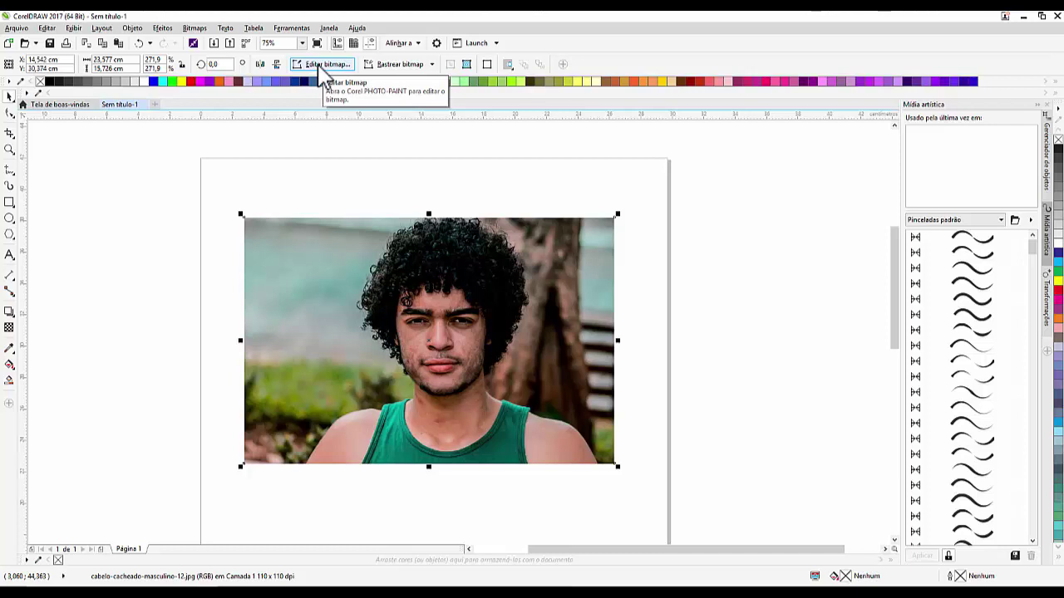
Step: Open the photo in Corel PHOTO-PAINT and launch Imagem > Lab de recorte
{"action": "left_click", "coordinate": [324, 65]}
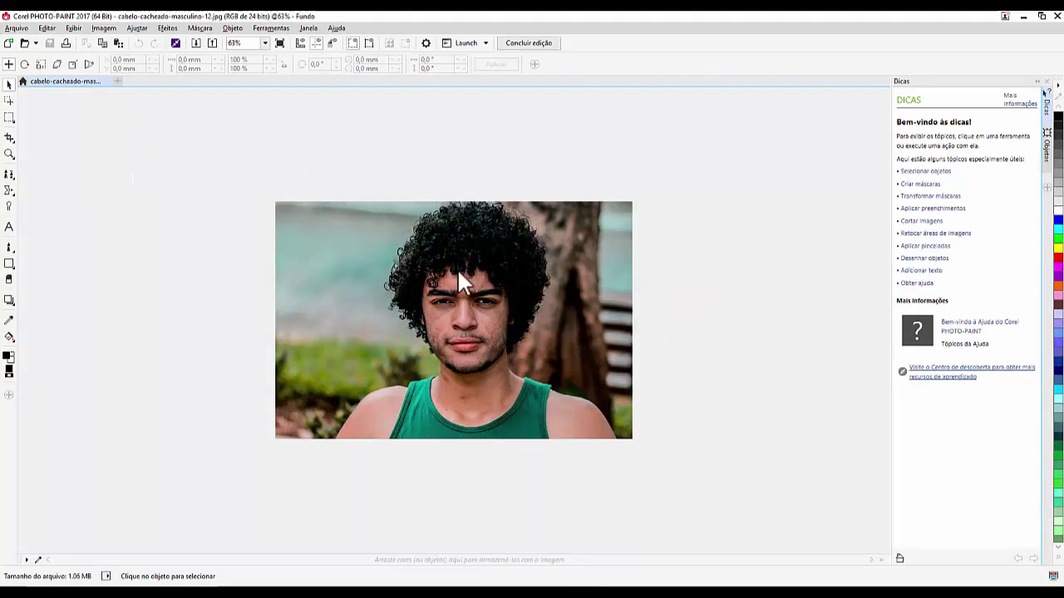
{"action": "left_click", "coordinate": [104, 28]}
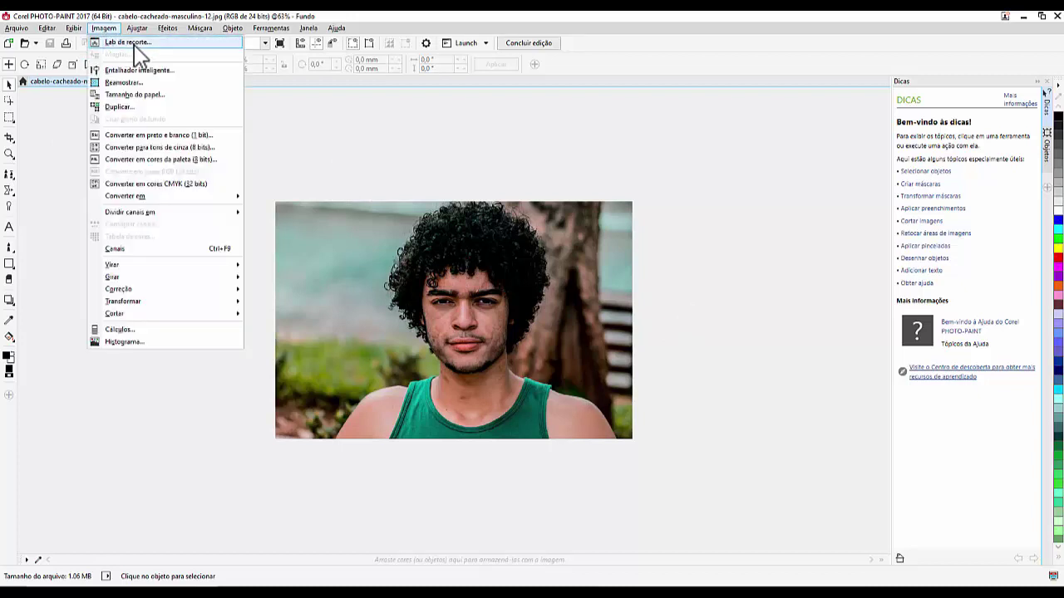
{"action": "left_click", "coordinate": [128, 43]}
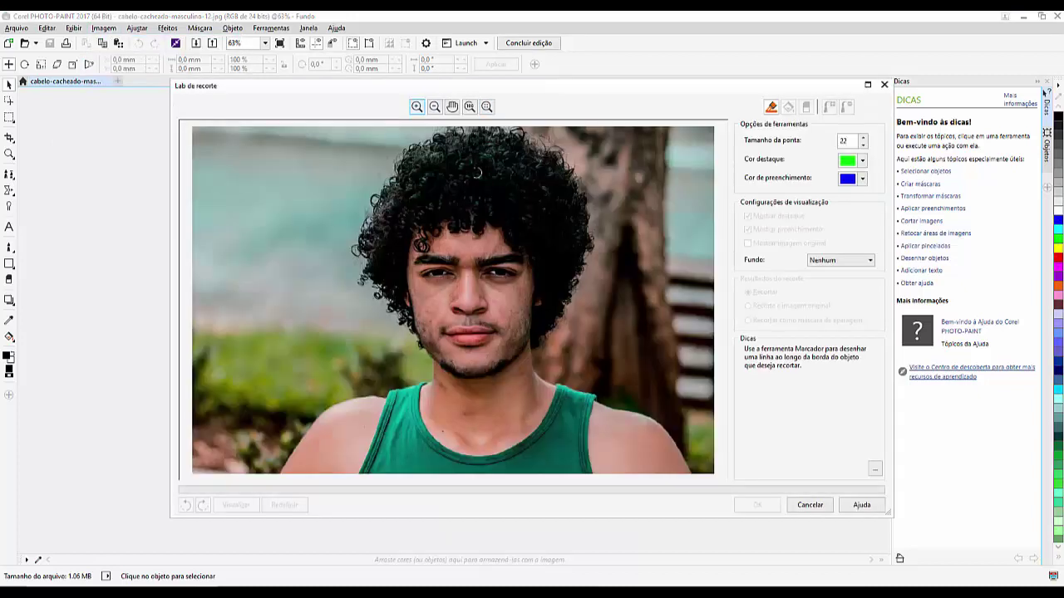
Step: Maximize the Cutout Lab and keep nib size 22 with a green highlight colour
{"action": "left_click", "coordinate": [867, 84]}
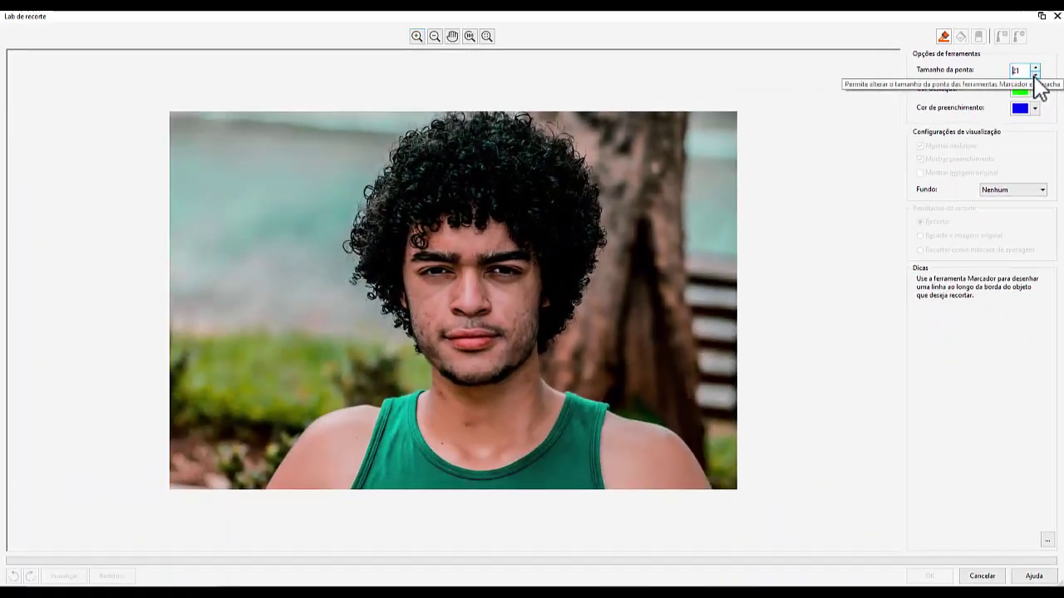
{"action": "left_click", "coordinate": [1036, 73]}
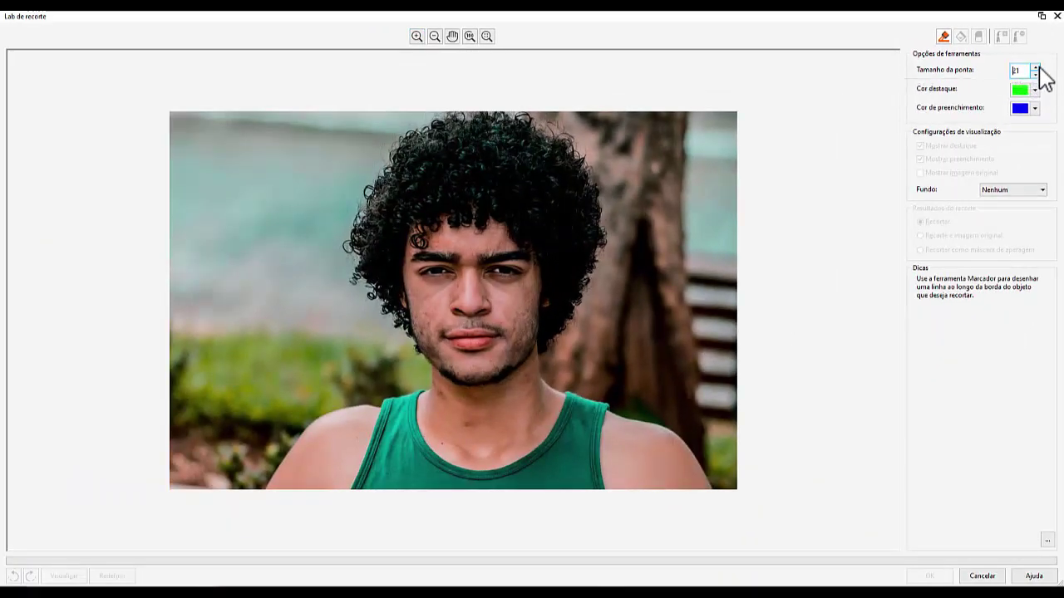
{"action": "left_click", "coordinate": [1036, 67]}
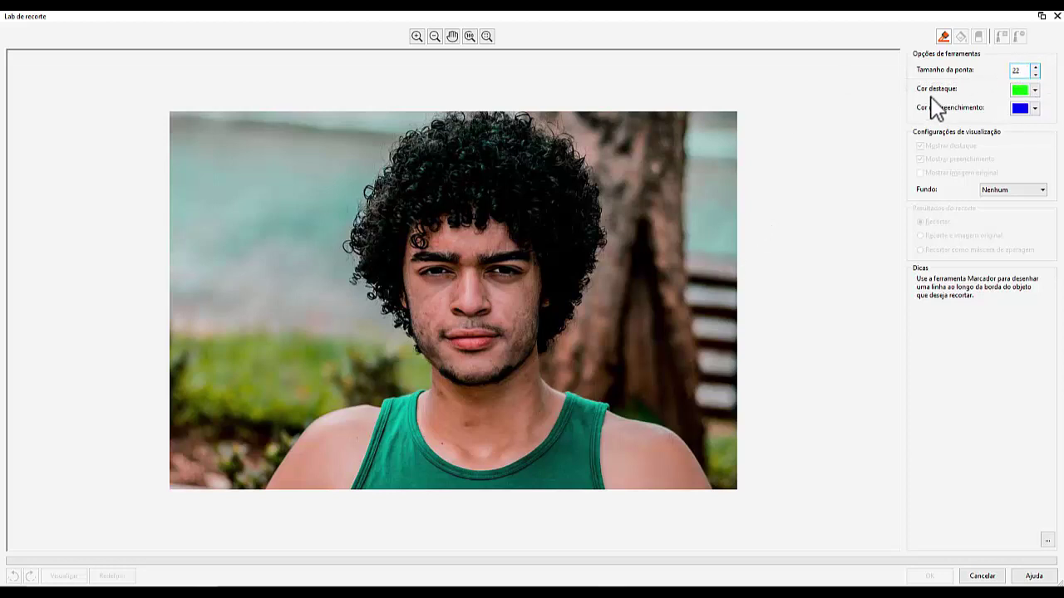
{"action": "left_click", "coordinate": [1034, 90]}
{"action": "left_click", "coordinate": [1034, 89]}
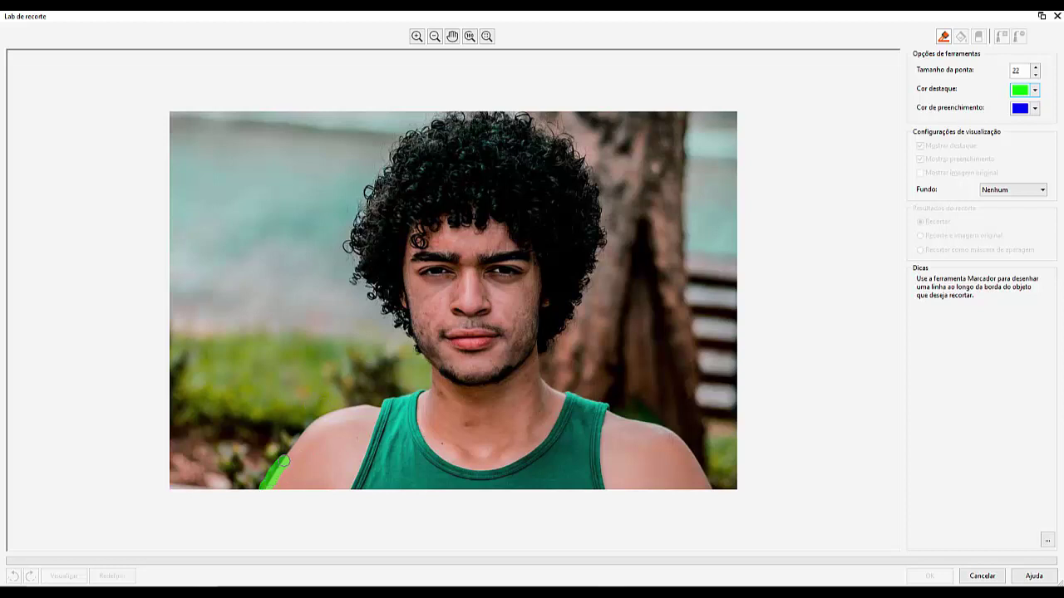
Step: Trace green highlight from the left shoulder, up along the jaw, and down the right side
{"action": "left_click_drag", "start_coordinate": [289, 454], "coordinate": [309, 425]}
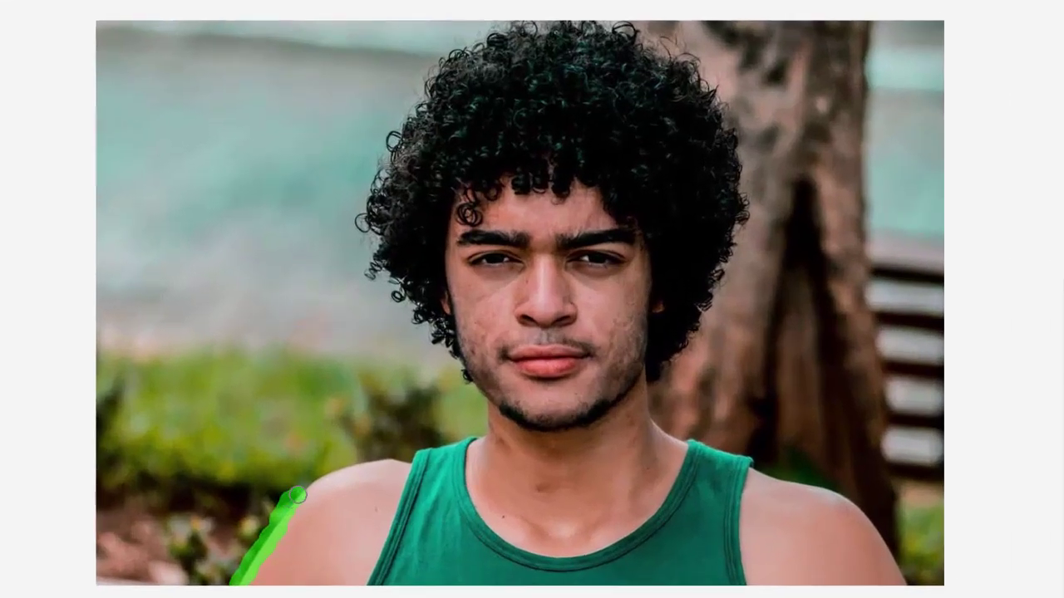
{"action": "mouse_move", "coordinate": [306, 491]}
{"action": "left_mouse_down"}
{"action": "mouse_move", "coordinate": [342, 459]}
{"action": "mouse_move", "coordinate": [403, 458]}
{"action": "mouse_move", "coordinate": [475, 437]}
{"action": "left_mouse_up"}
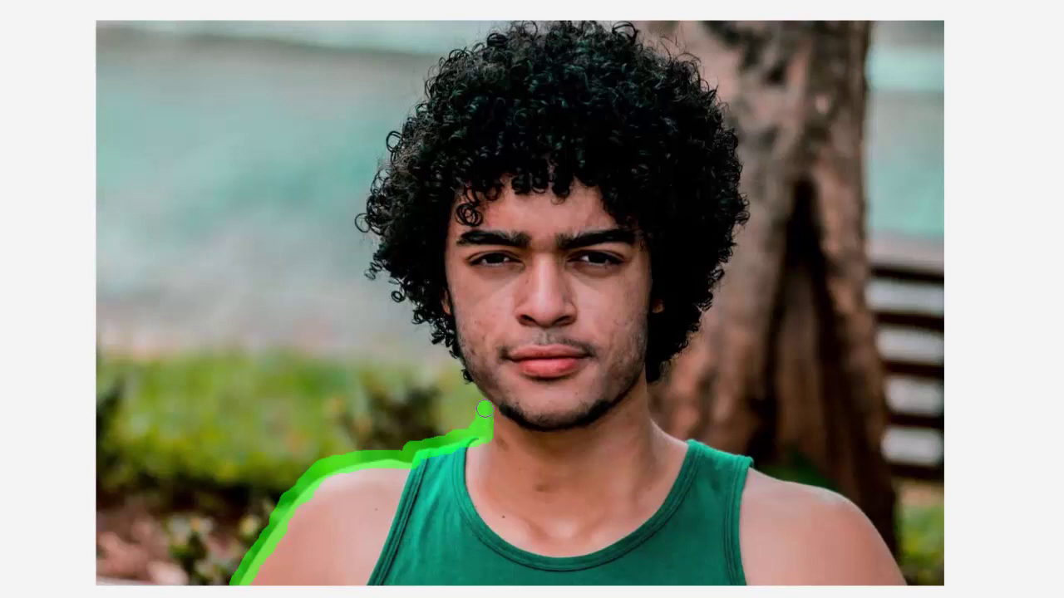
{"action": "mouse_move", "coordinate": [483, 409]}
{"action": "left_mouse_down"}
{"action": "mouse_move", "coordinate": [456, 359]}
{"action": "mouse_move", "coordinate": [369, 264]}
{"action": "mouse_move", "coordinate": [359, 202]}
{"action": "mouse_move", "coordinate": [394, 144]}
{"action": "mouse_move", "coordinate": [389, 133]}
{"action": "mouse_move", "coordinate": [448, 52]}
{"action": "mouse_move", "coordinate": [496, 27]}
{"action": "mouse_move", "coordinate": [602, 24]}
{"action": "mouse_move", "coordinate": [702, 62]}
{"action": "mouse_move", "coordinate": [743, 223]}
{"action": "mouse_move", "coordinate": [702, 336]}
{"action": "mouse_move", "coordinate": [657, 378]}
{"action": "left_mouse_up"}
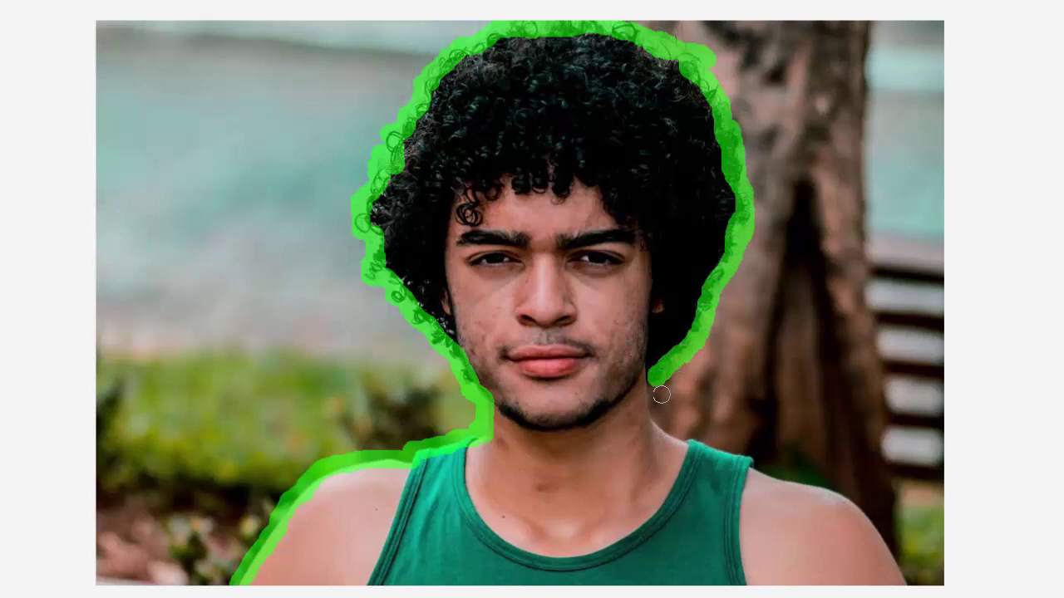
{"action": "mouse_move", "coordinate": [654, 379]}
{"action": "left_mouse_down"}
{"action": "mouse_move", "coordinate": [659, 428]}
{"action": "mouse_move", "coordinate": [843, 506]}
{"action": "mouse_move", "coordinate": [882, 539]}
{"action": "mouse_move", "coordinate": [902, 587]}
{"action": "left_mouse_up"}
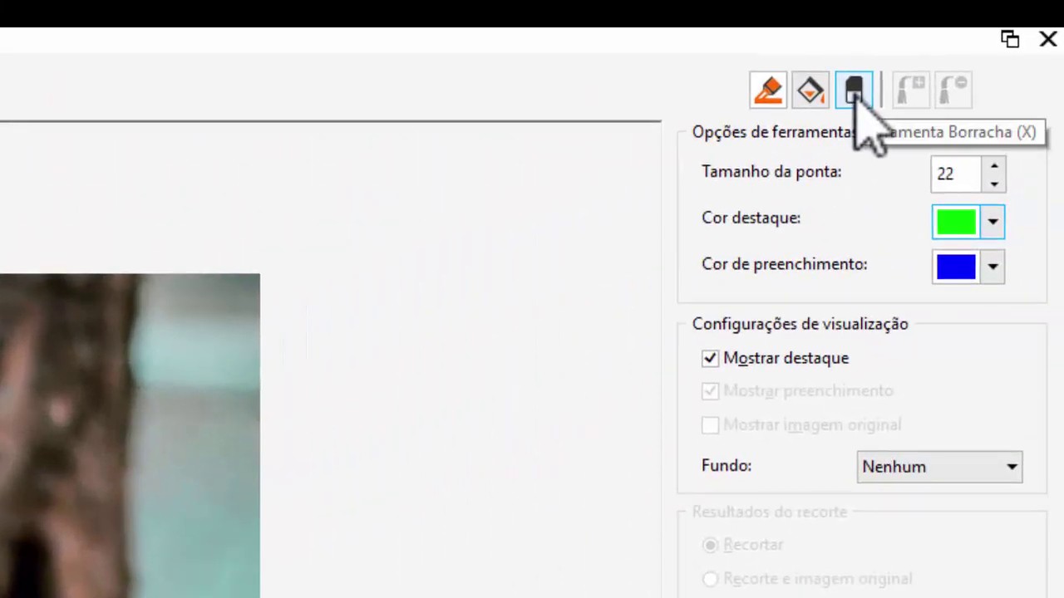
Step: Switch from the Borracha eraser to the Preenchimento interno fill tool
{"action": "left_click", "coordinate": [856, 105]}
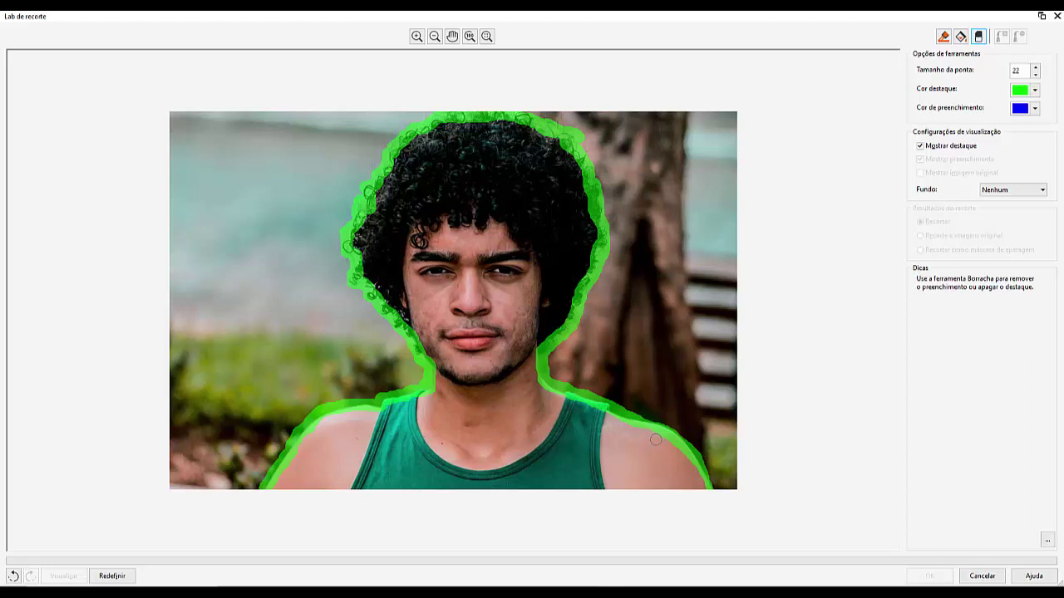
{"action": "key", "text": "f"}
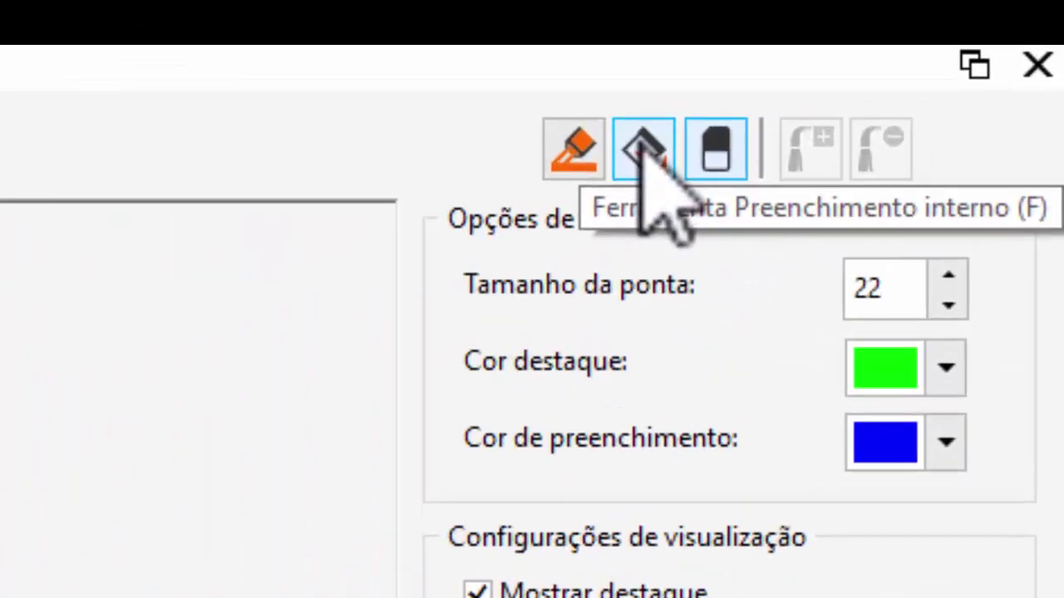
Step: Fill the inside of the man's outline and preview him cut out
{"action": "left_click", "coordinate": [642, 148]}
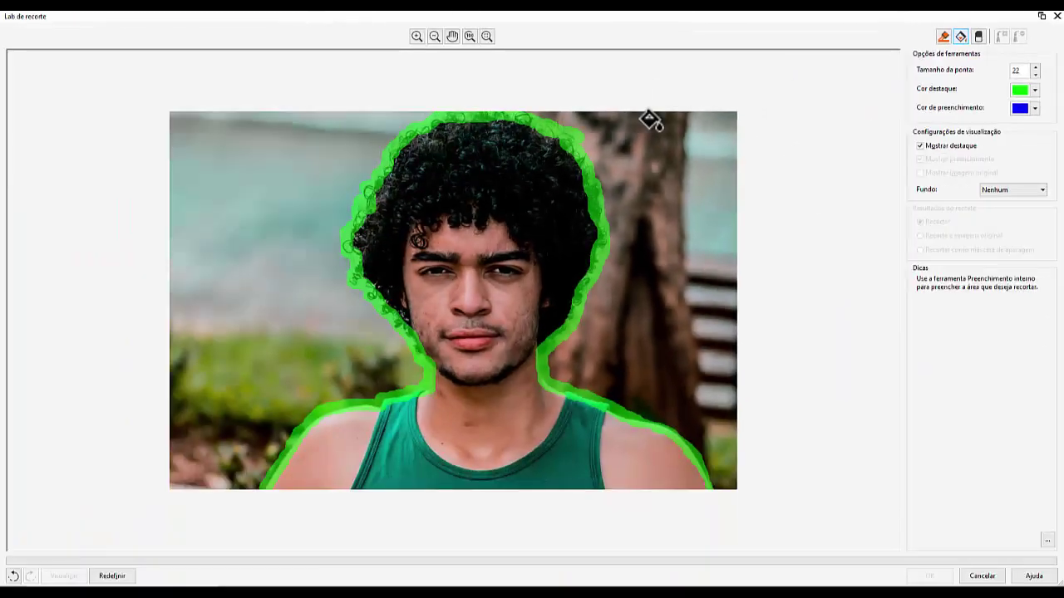
{"action": "left_click", "coordinate": [494, 241]}
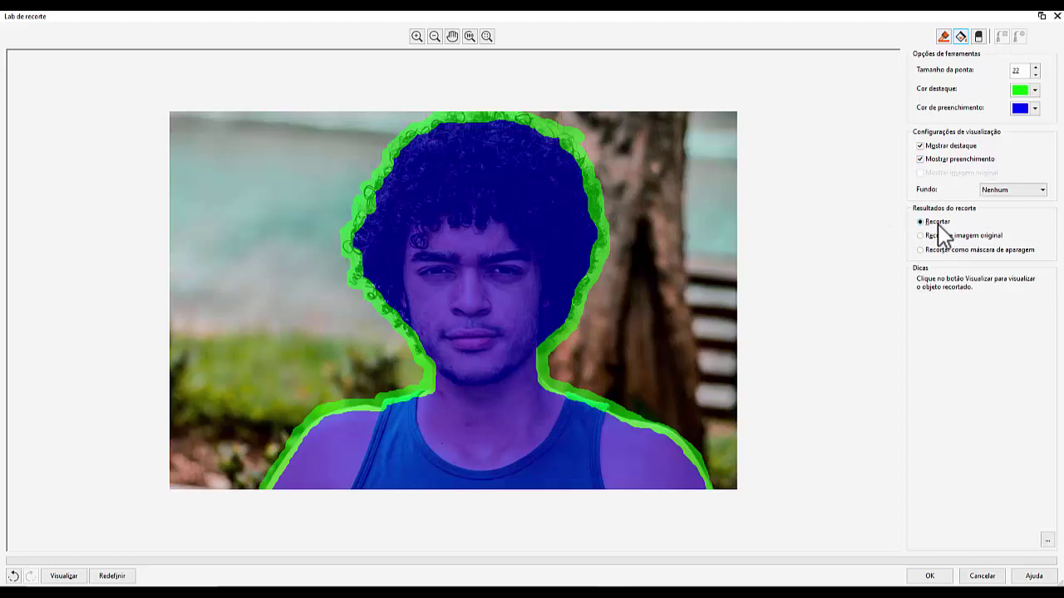
{"action": "left_click", "coordinate": [63, 577]}
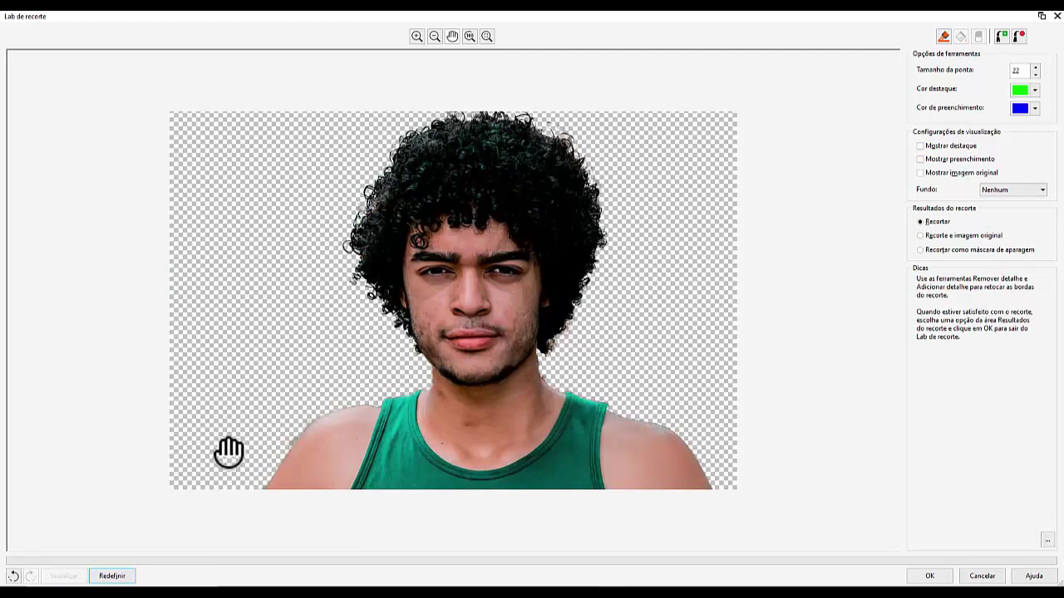
Step: Apply the cutout and start exporting the image with PNG as the file type
{"action": "left_click", "coordinate": [931, 575]}
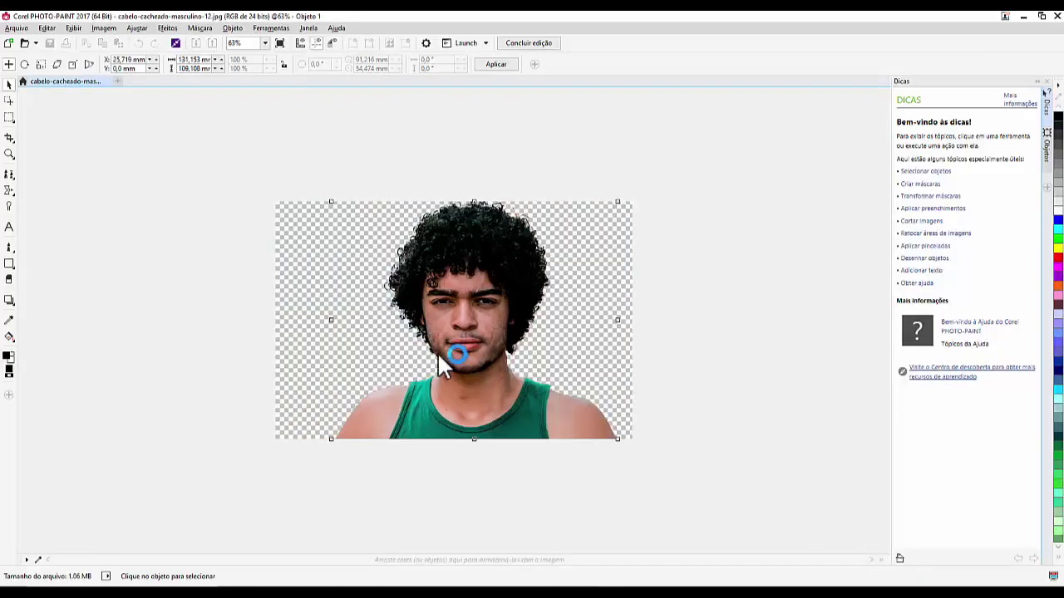
{"action": "left_click", "coordinate": [625, 334]}
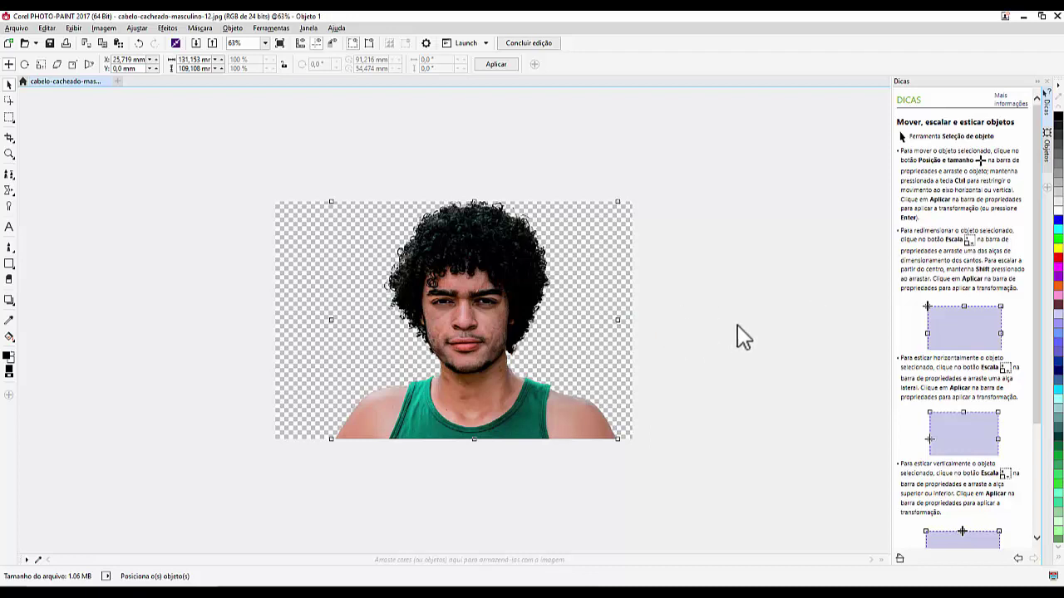
{"action": "left_click", "coordinate": [15, 30]}
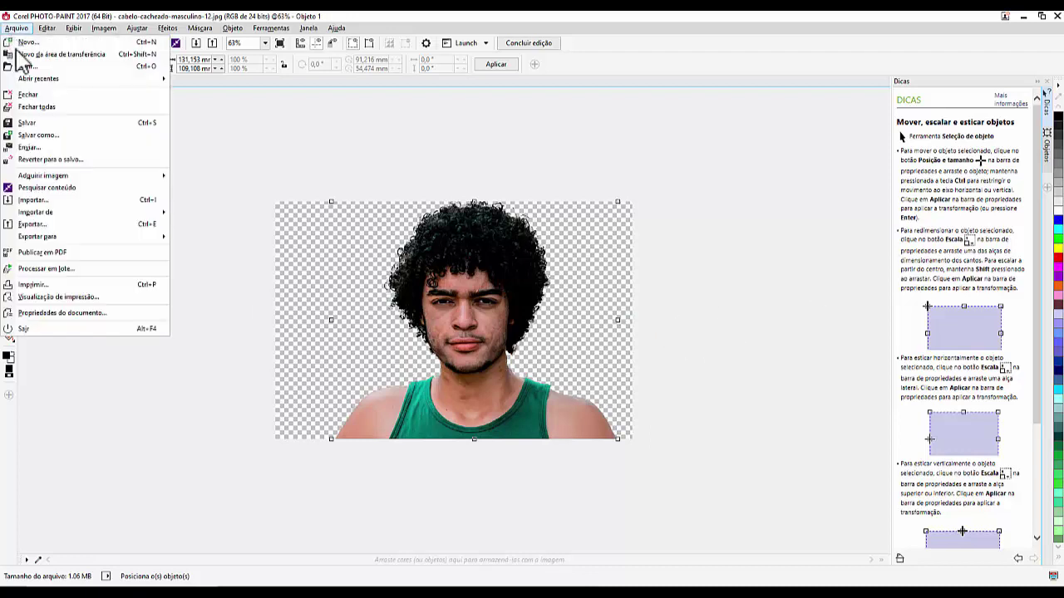
{"action": "left_click", "coordinate": [133, 225]}
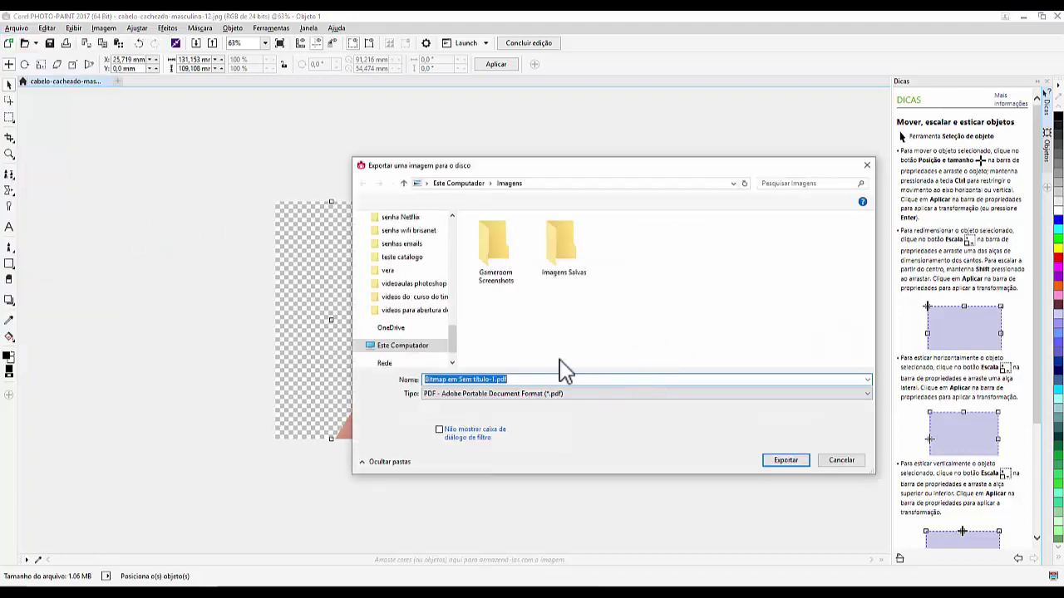
{"action": "left_click", "coordinate": [593, 394]}
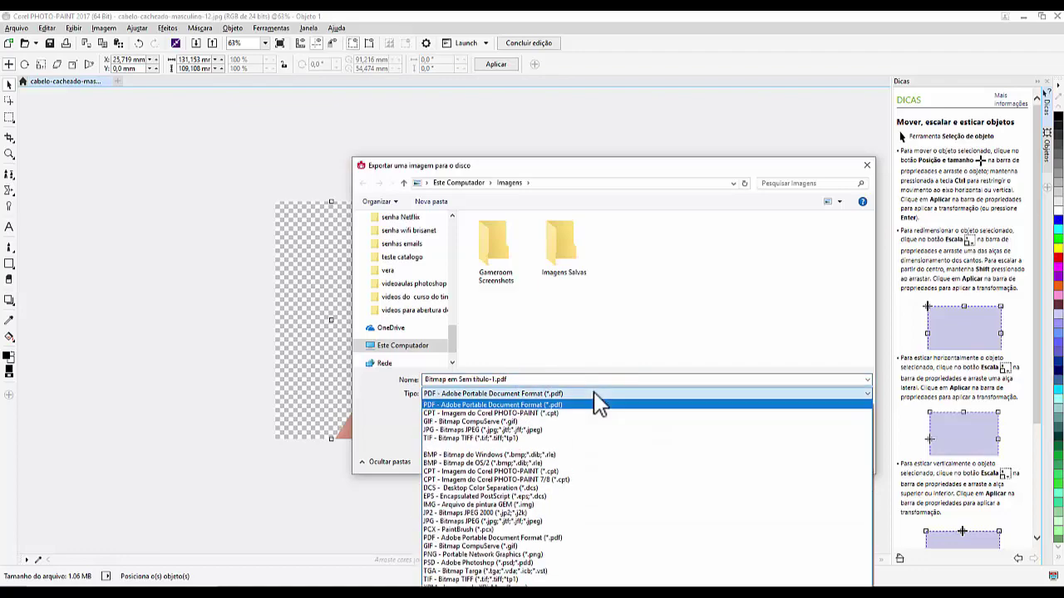
{"action": "key", "text": "Down"}
{"action": "key", "text": "Down"}
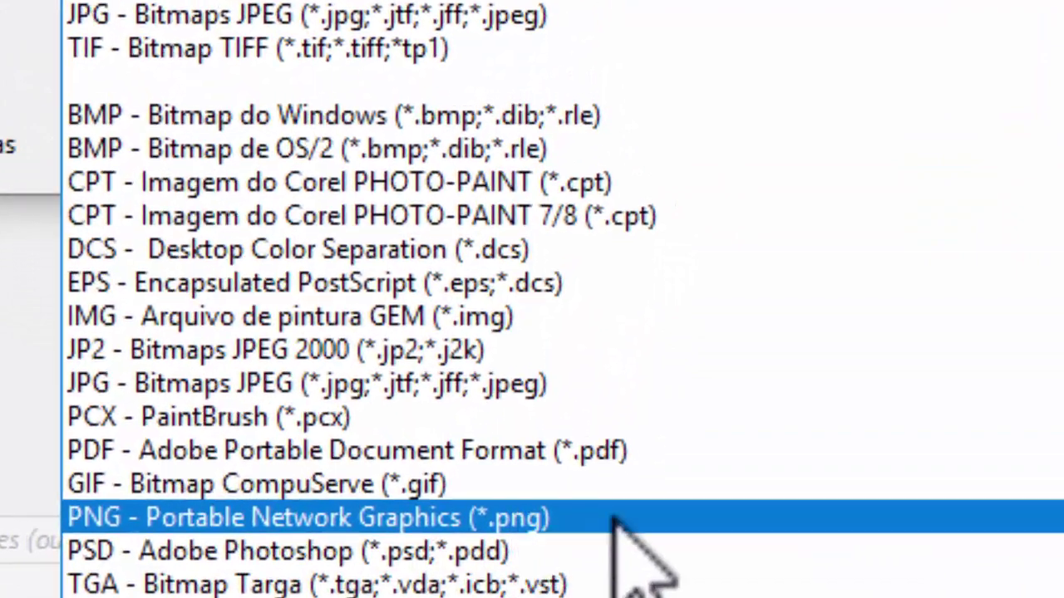
{"action": "left_click", "coordinate": [553, 517]}
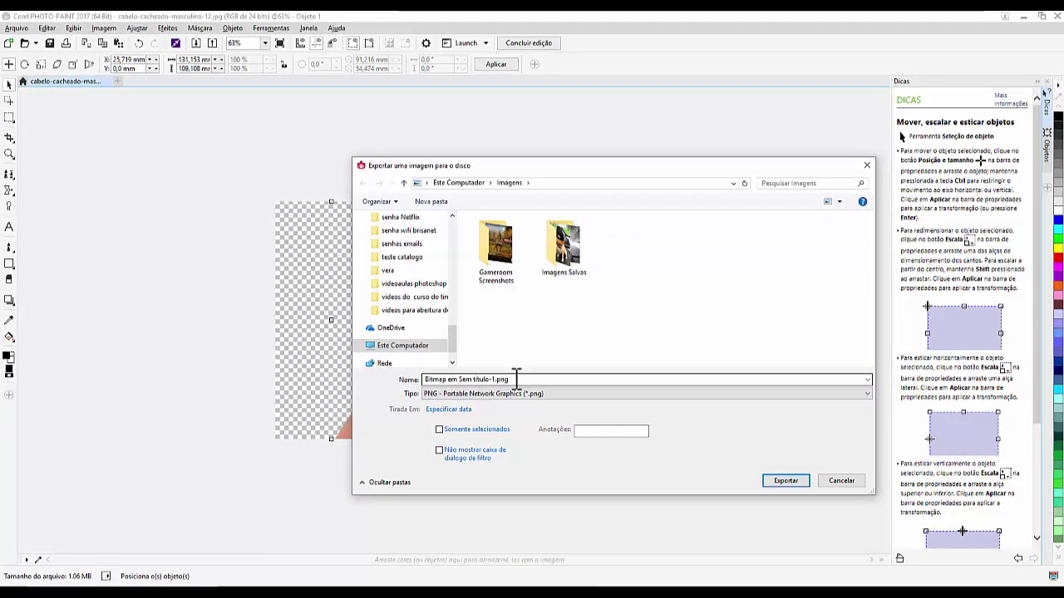
Step: Export it as Imagem.png to the desktop, then minimize PHOTO-PAINT and open CorelDRAW
{"action": "left_click_drag", "start_coordinate": [515, 379], "coordinate": [366, 379]}
{"action": "type", "text": "Imagem"}
{"action": "left_click_drag", "start_coordinate": [453, 343], "coordinate": [451, 225]}
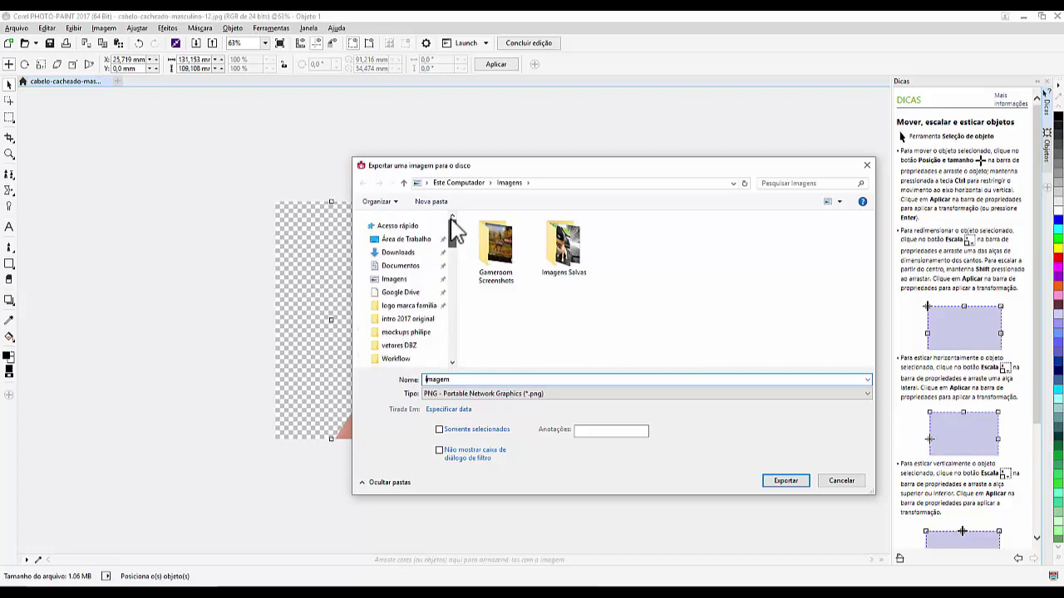
{"action": "left_click", "coordinate": [407, 239]}
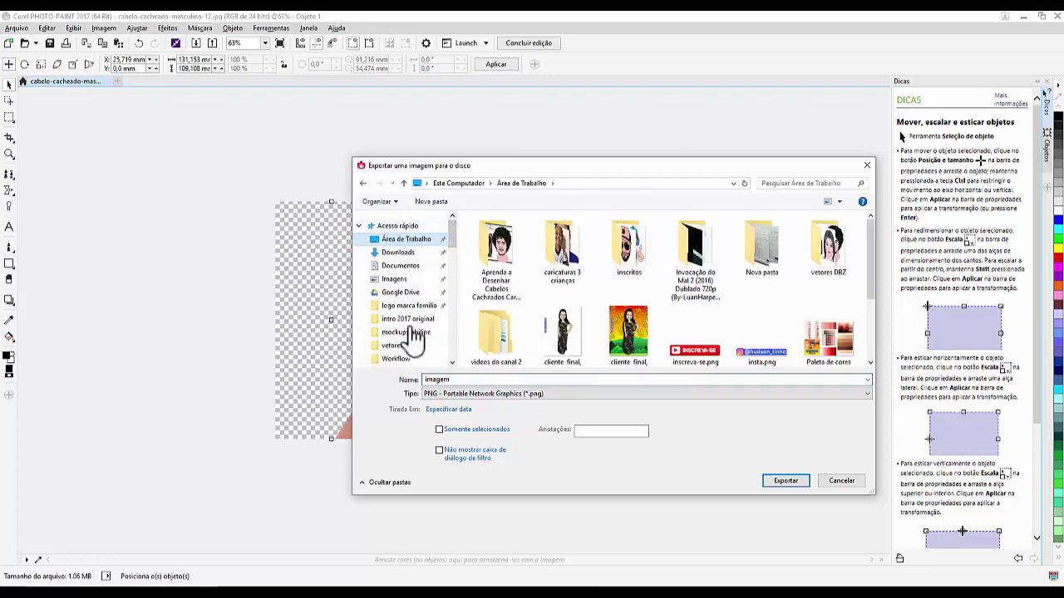
{"action": "left_click", "coordinate": [795, 485]}
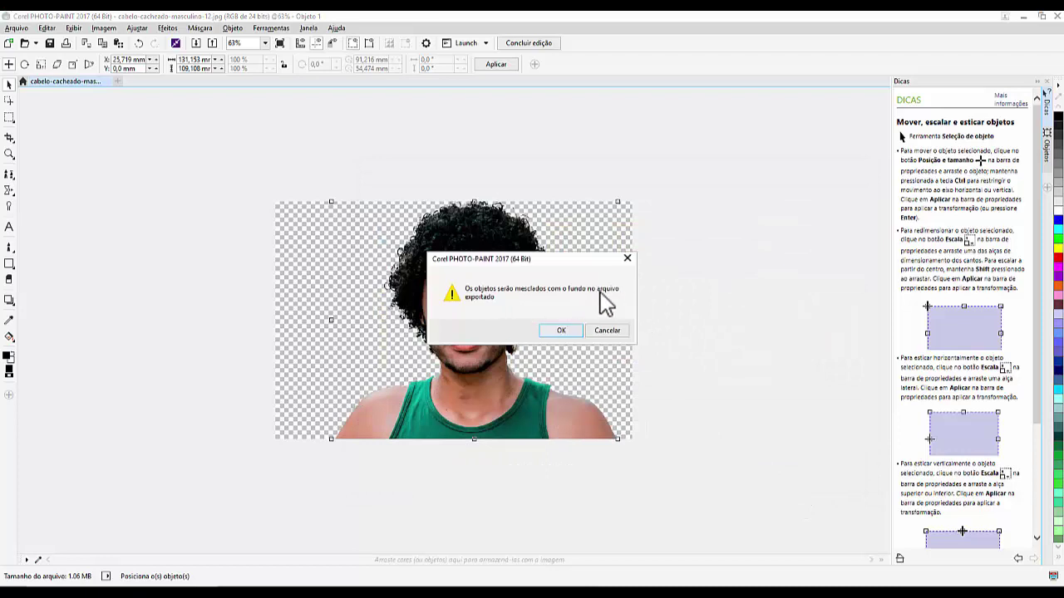
{"action": "left_click", "coordinate": [570, 335]}
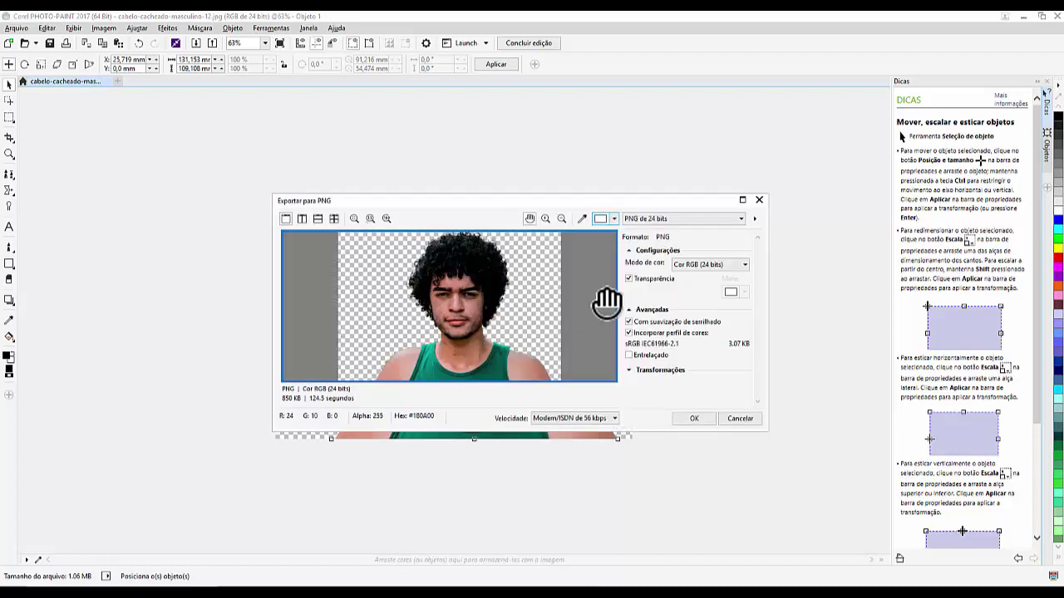
{"action": "left_click", "coordinate": [703, 418]}
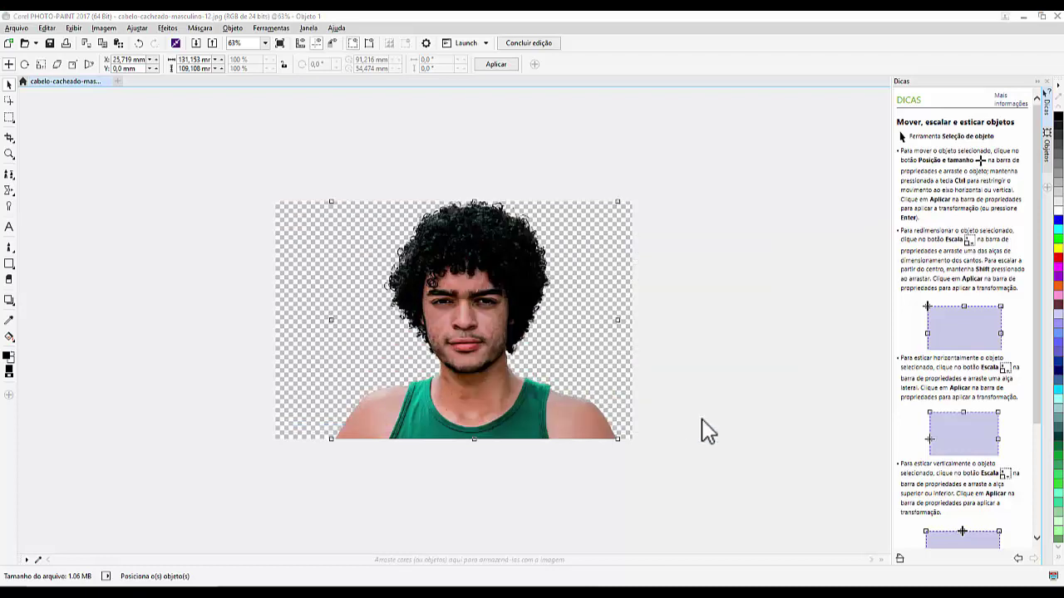
{"action": "left_click", "coordinate": [1021, 17]}
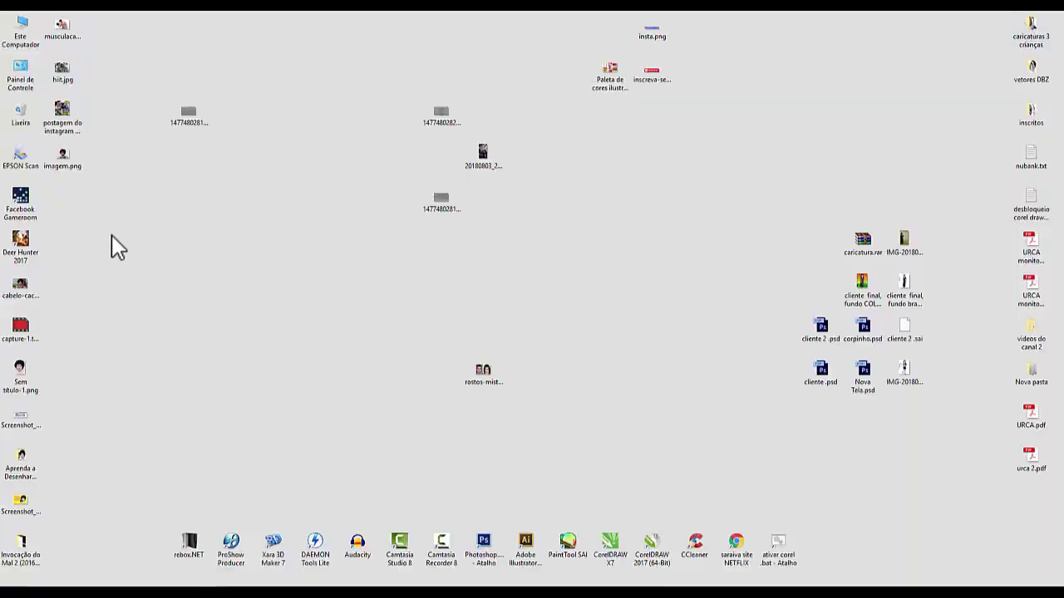
{"action": "double_click", "coordinate": [63, 158]}
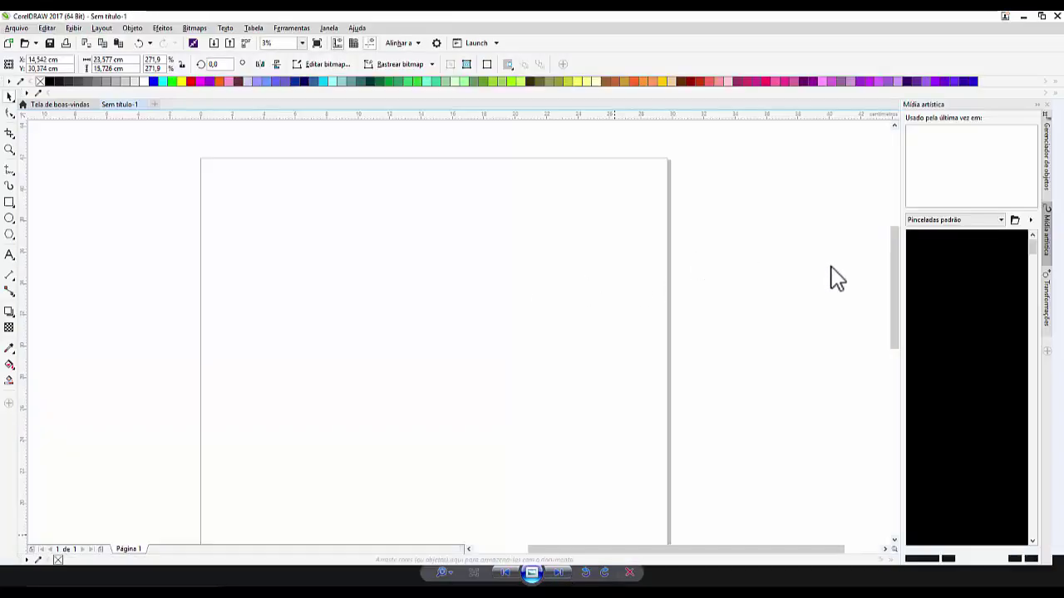
Step: Paste the original photo and import imagem.png, placing it below the photo
{"action": "key", "text": "ctrl+v"}
{"action": "scroll", "coordinate": [422, 263], "scroll_direction": "down", "scroll_amount": 2}
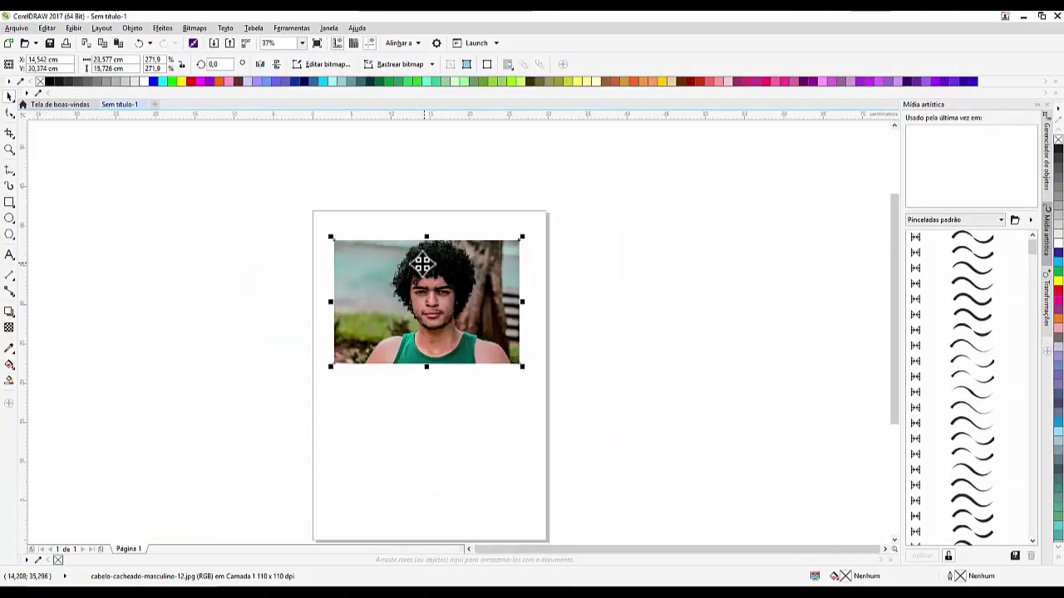
{"action": "right_click", "coordinate": [220, 233]}
{"action": "left_click", "coordinate": [345, 292]}
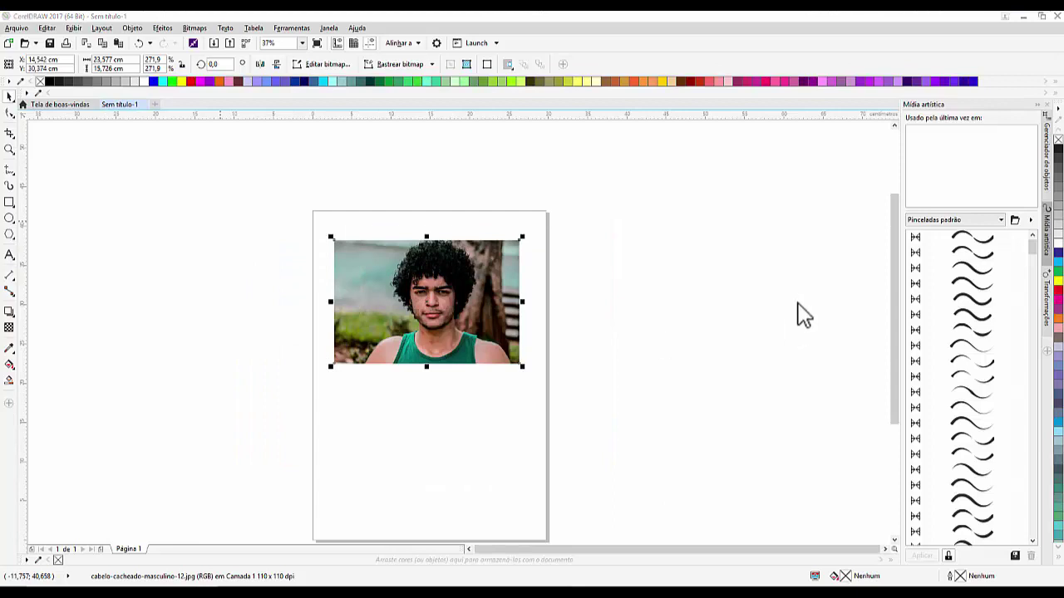
{"action": "key", "text": "ctrl+i"}
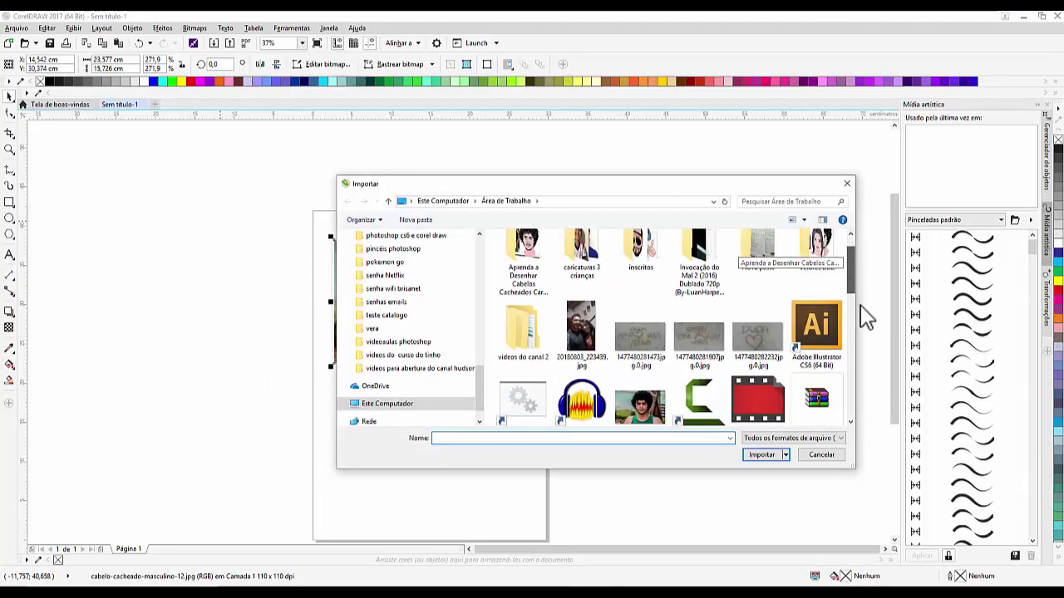
{"action": "scroll", "coordinate": [861, 319], "scroll_direction": "down", "scroll_amount": 5}
{"action": "left_click", "coordinate": [753, 332]}
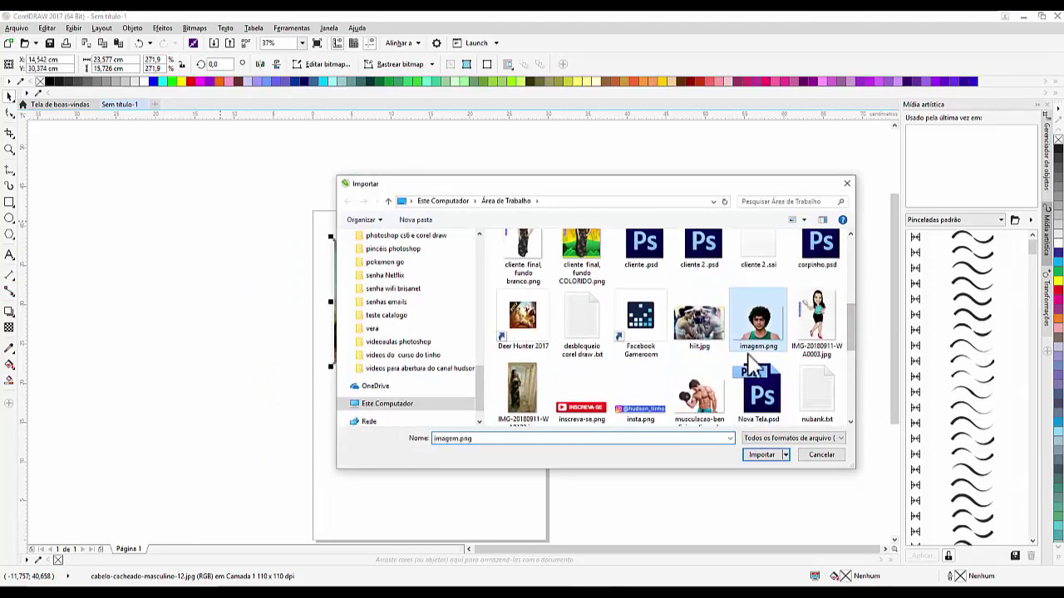
{"action": "left_click", "coordinate": [761, 454]}
{"action": "left_click", "coordinate": [322, 367]}
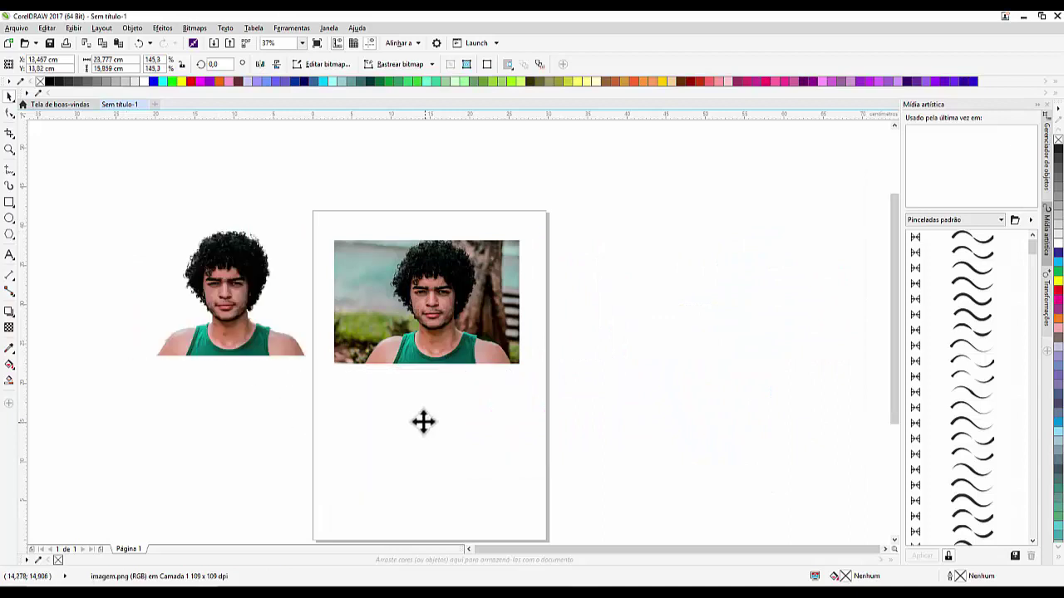
Step: Draw a rectangle around the cutout, fill it cyan-blue, and send it behind
{"action": "left_click", "coordinate": [9, 202]}
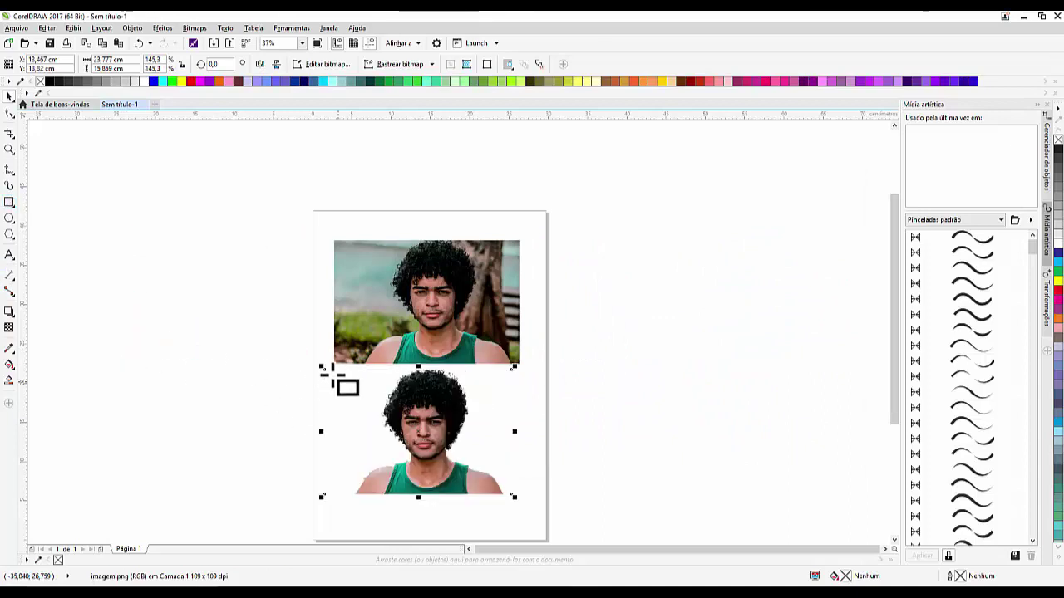
{"action": "left_click_drag", "start_coordinate": [325, 369], "coordinate": [527, 496]}
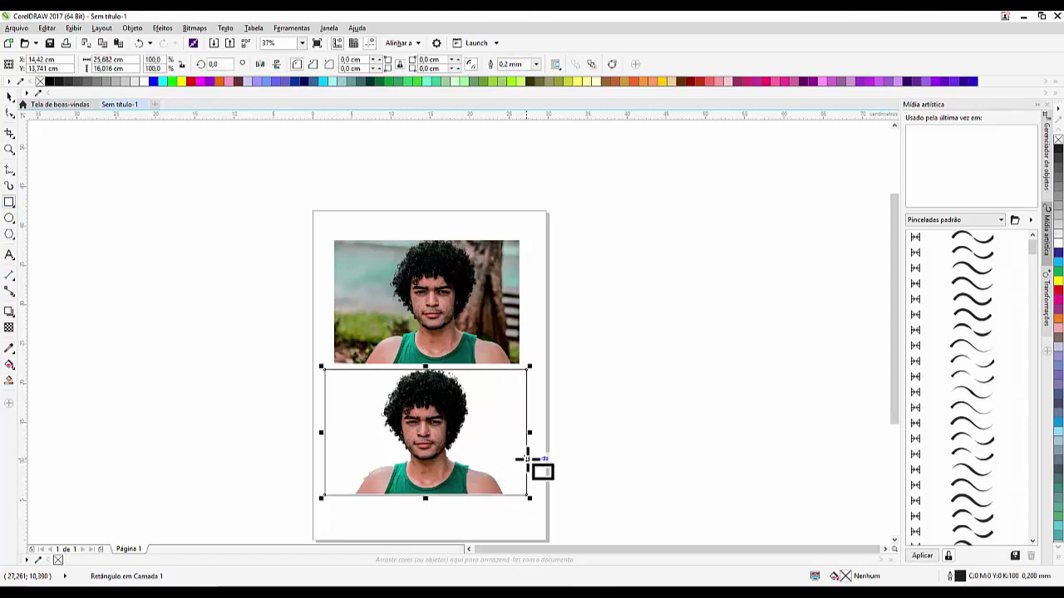
{"action": "left_click", "coordinate": [1058, 262]}
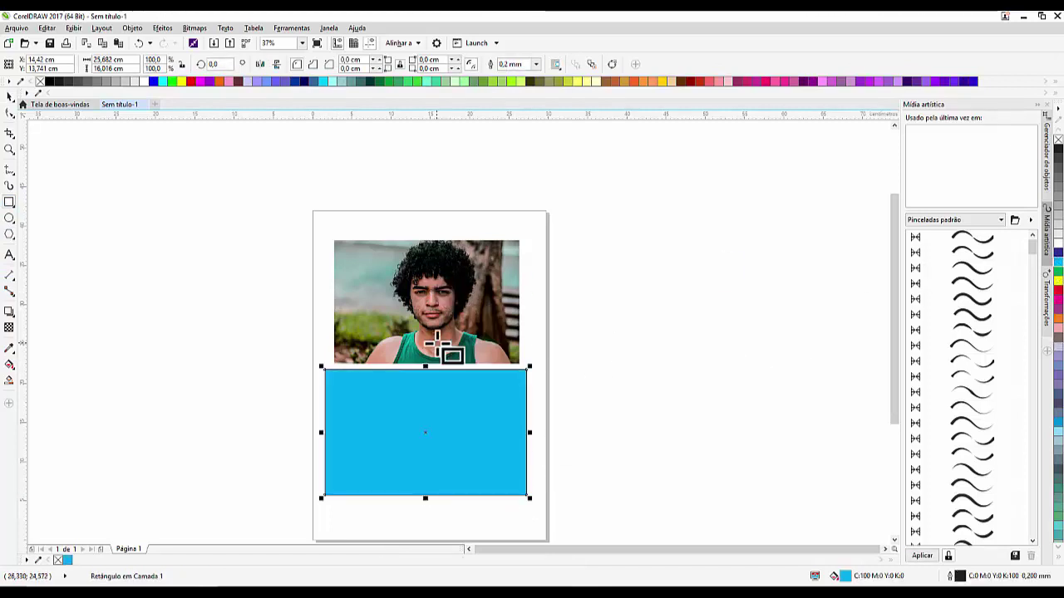
{"action": "key", "text": "shift+Page_Down"}
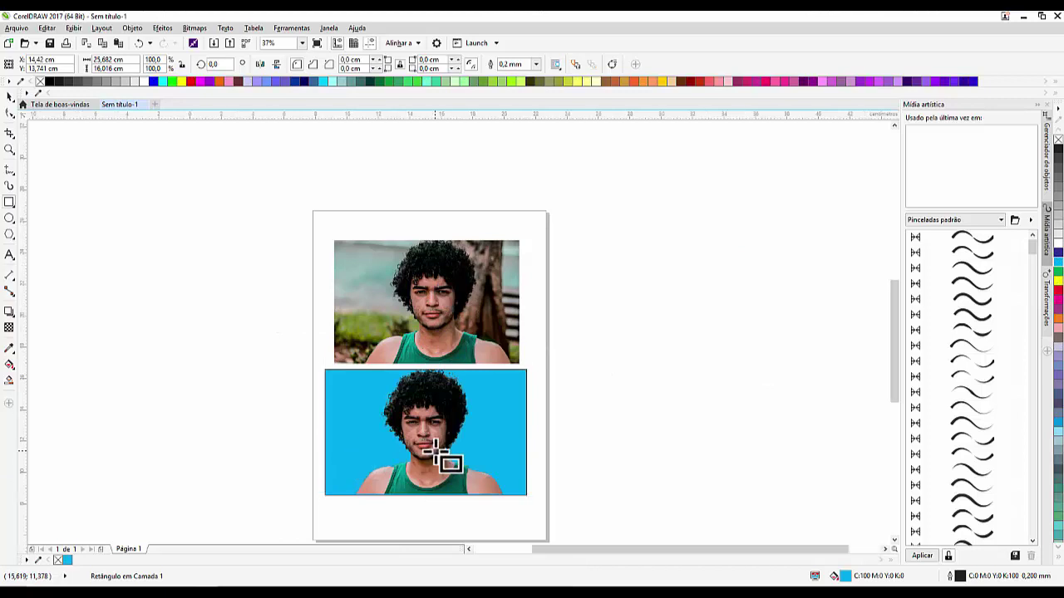
{"action": "scroll", "coordinate": [444, 455], "scroll_direction": "up", "scroll_amount": 1}
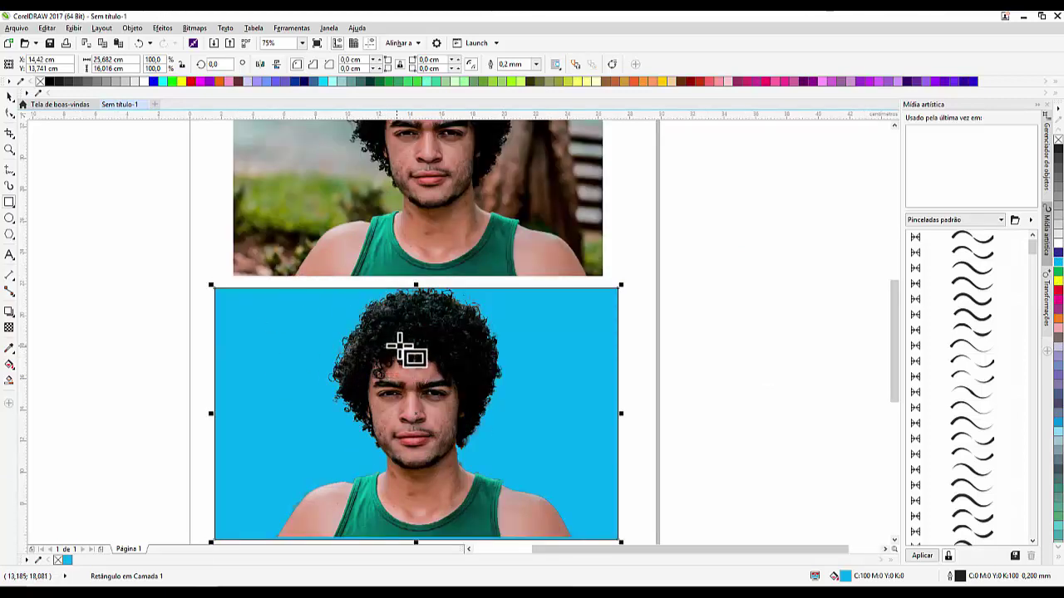
{"action": "scroll", "coordinate": [432, 341], "scroll_direction": "down", "scroll_amount": 1}
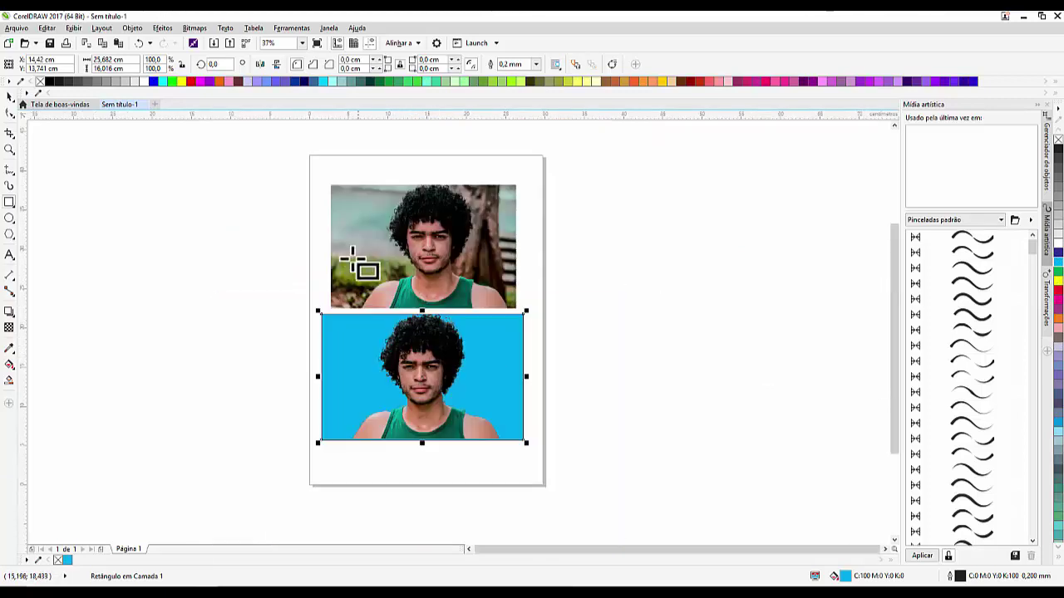